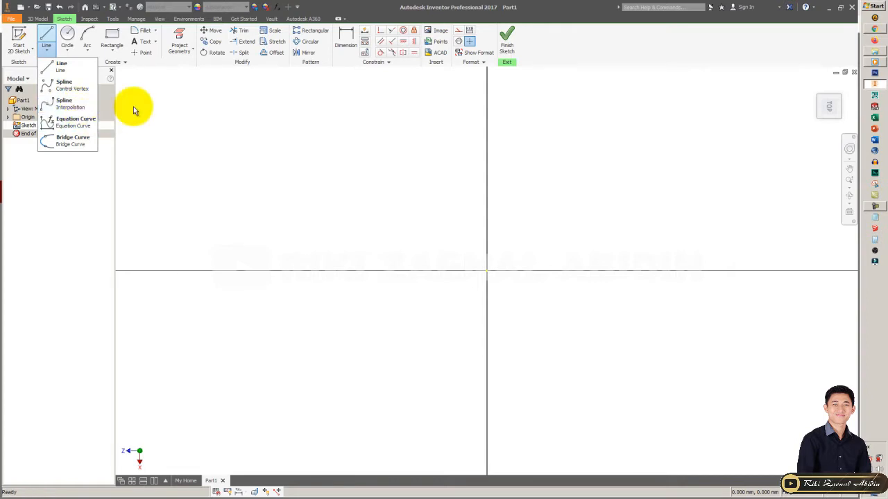
click(67, 46)
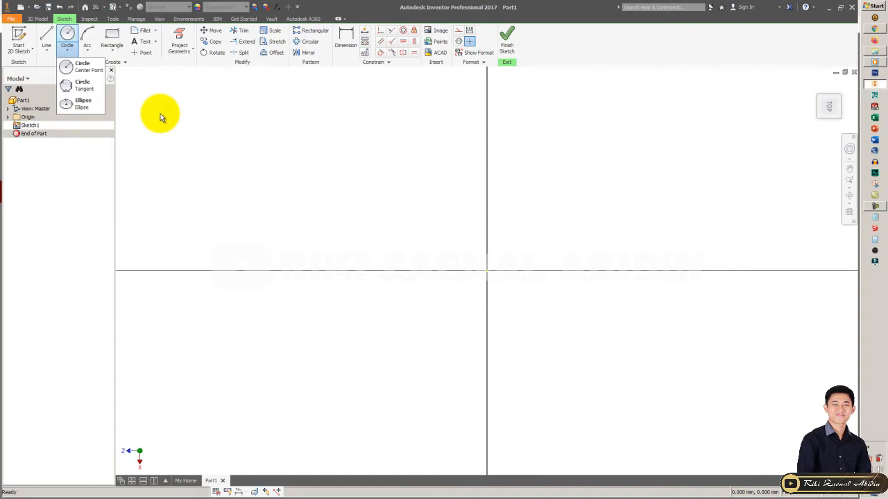
click(252, 152)
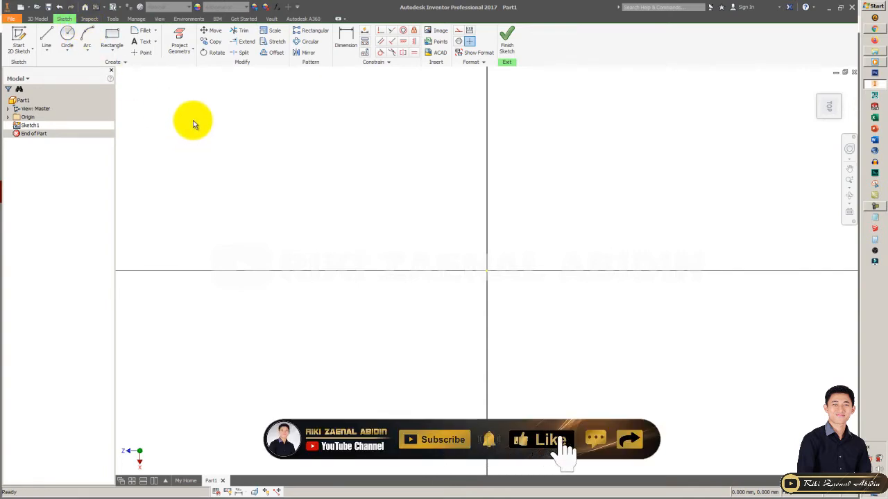
Try a center-point circle with a 10 mm diameter above and left of the origin, and delete it
click(68, 50)
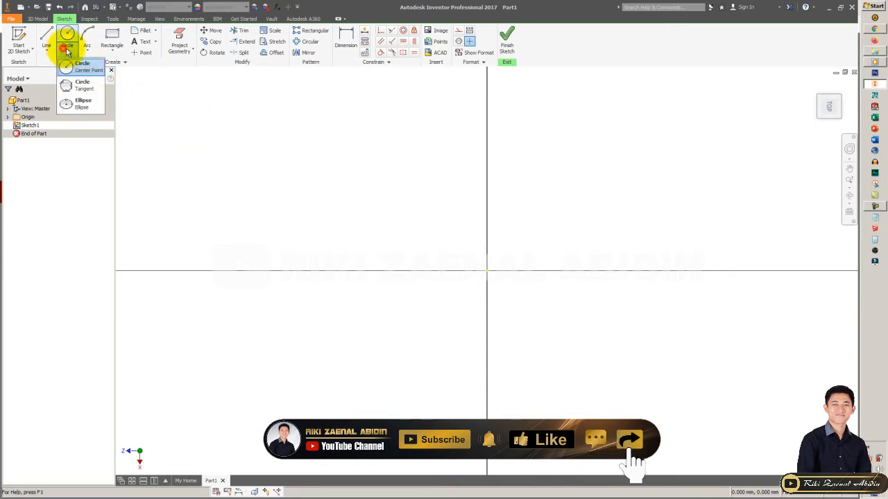
click(83, 67)
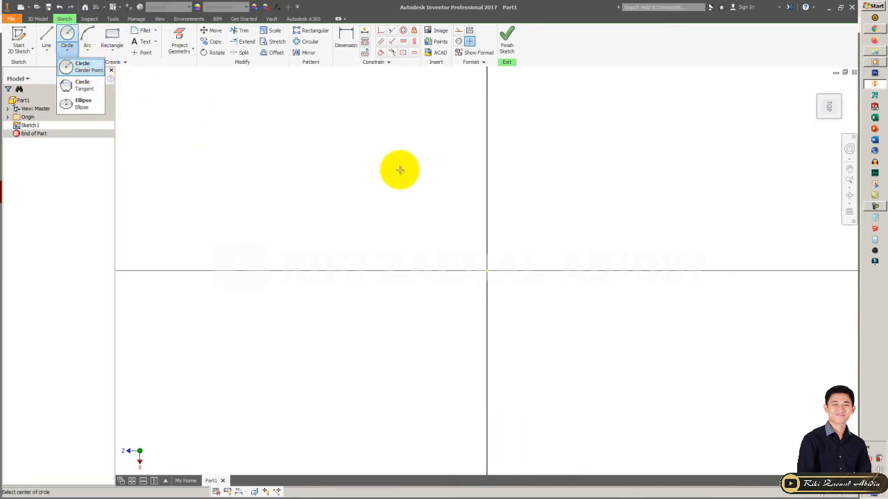
click(267, 162)
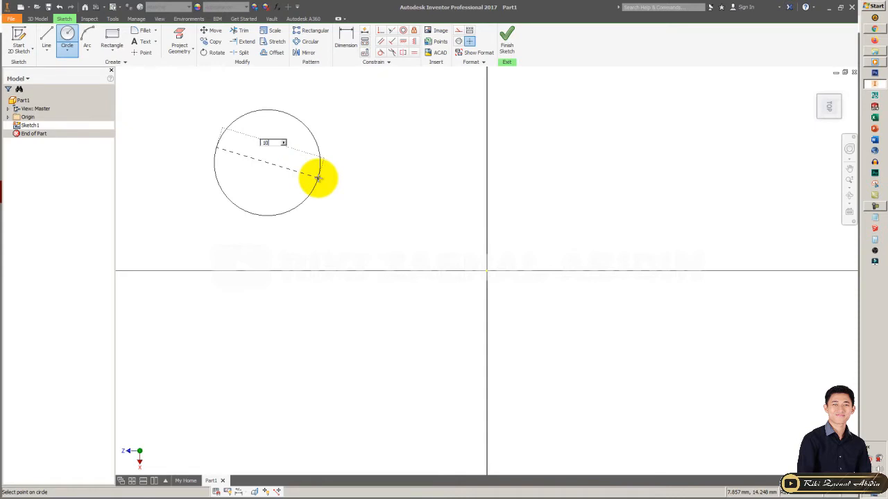
key(Return)
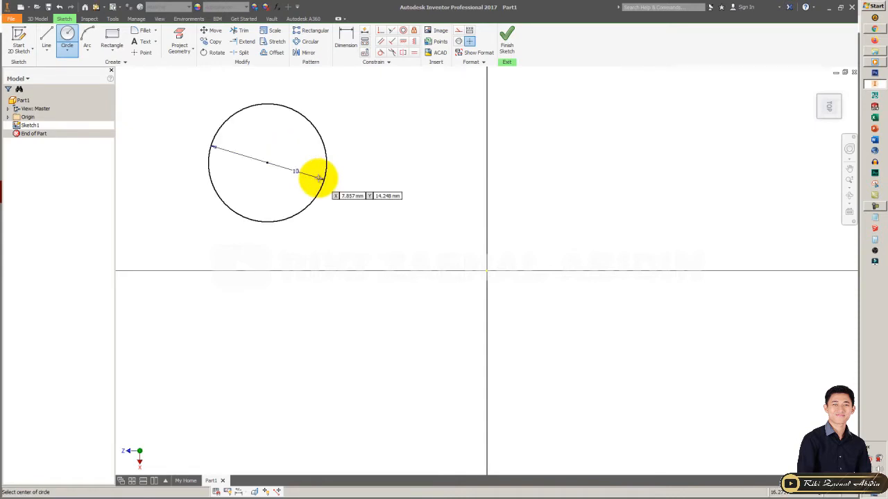
key(Escape)
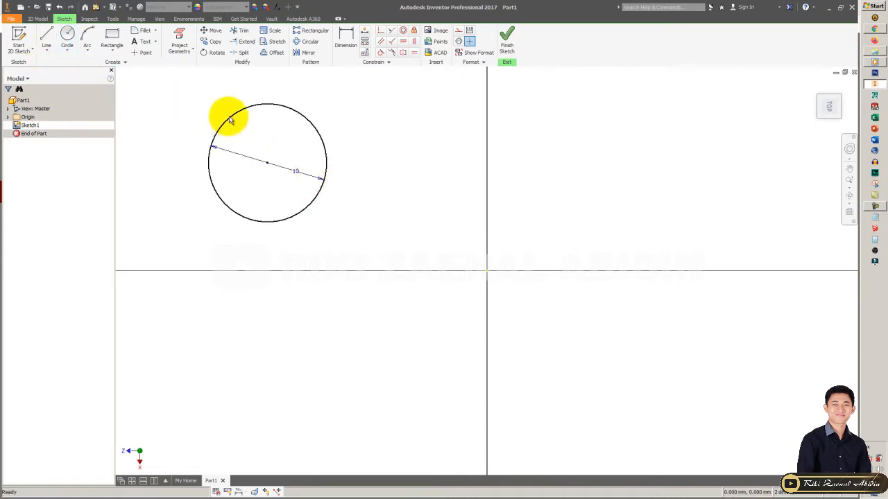
click(231, 120)
key(Delete)
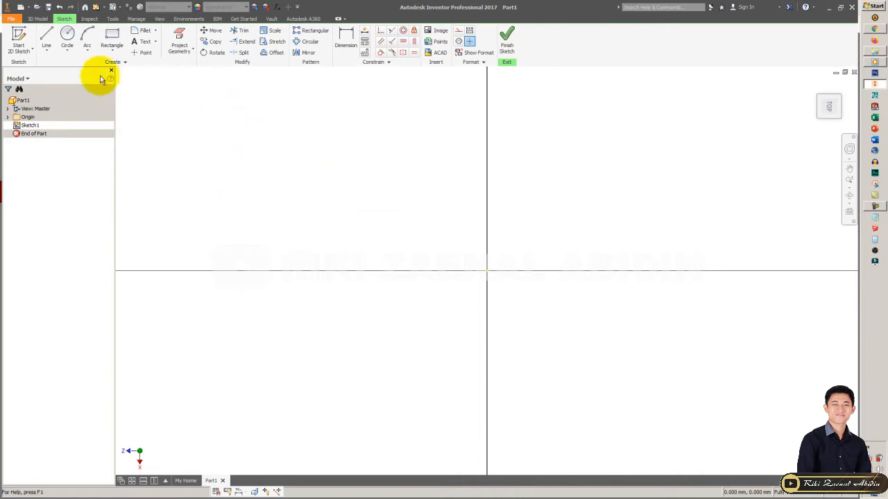
Draw a center-point circle with a 40 mm diameter, its center above and left of the origin
click(68, 52)
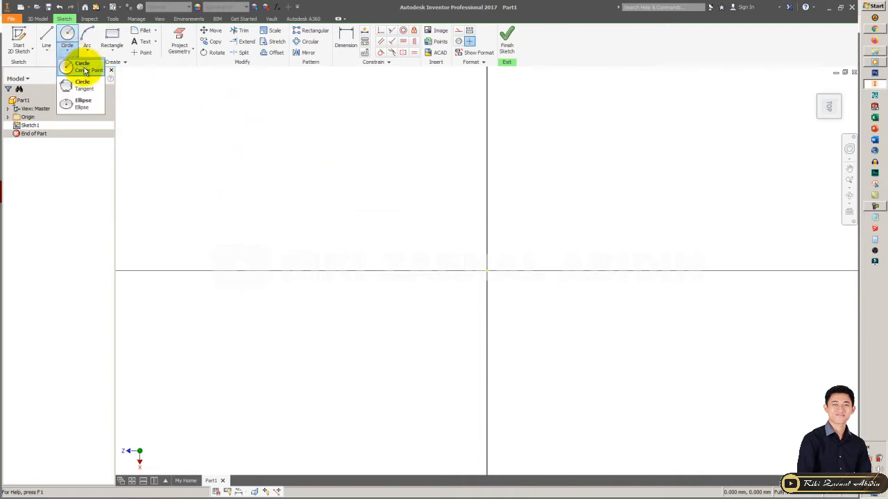
click(83, 71)
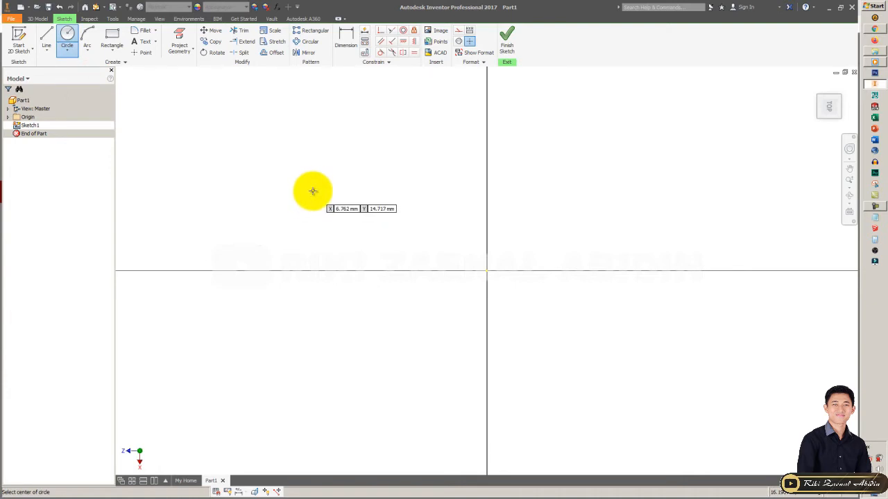
click(266, 221)
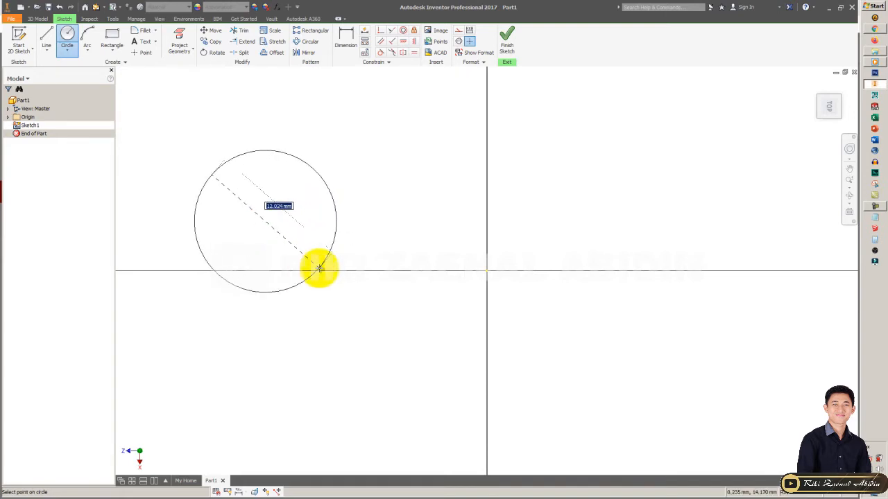
text(40)
key(Return)
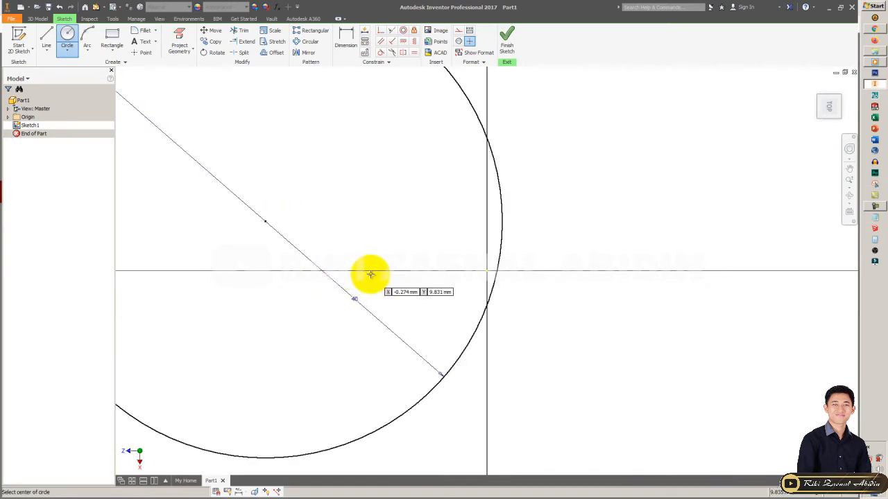
scroll(368, 274, down, 5)
scroll(369, 275, up, 1)
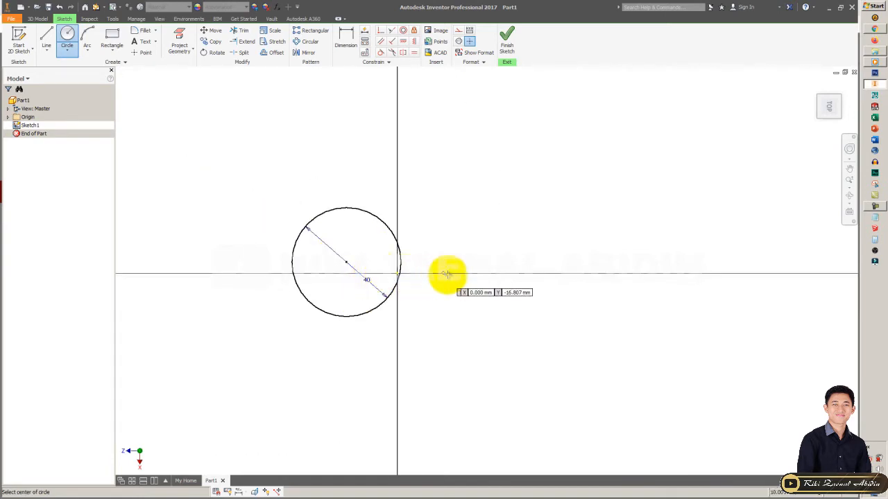
Draw a second center-point circle with a 10 mm radius to the right of the 40 mm circle, level with its center
click(473, 262)
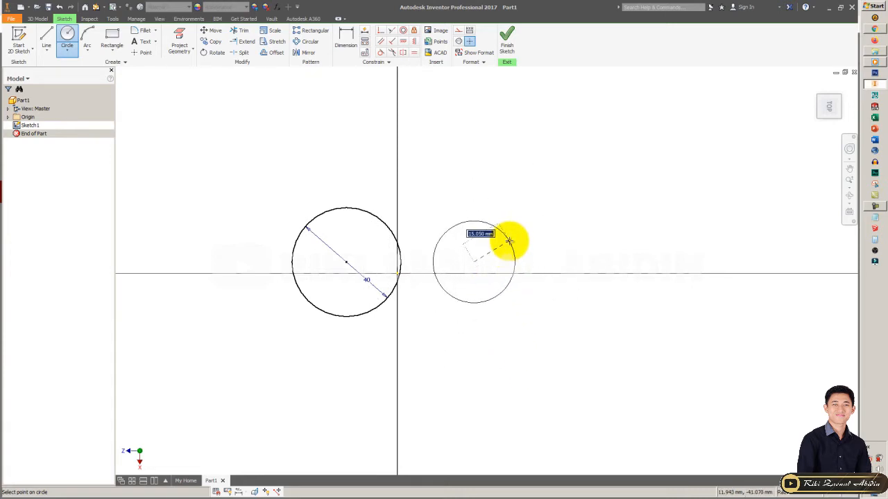
key(Return)
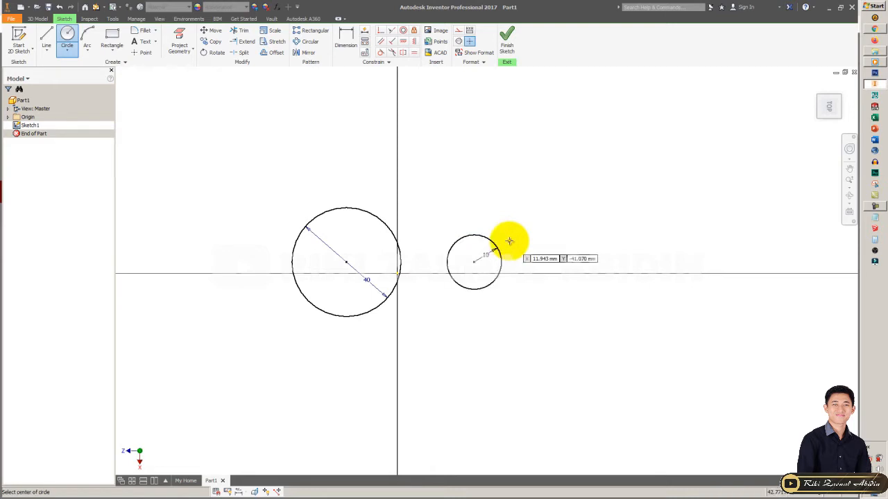
key(Escape)
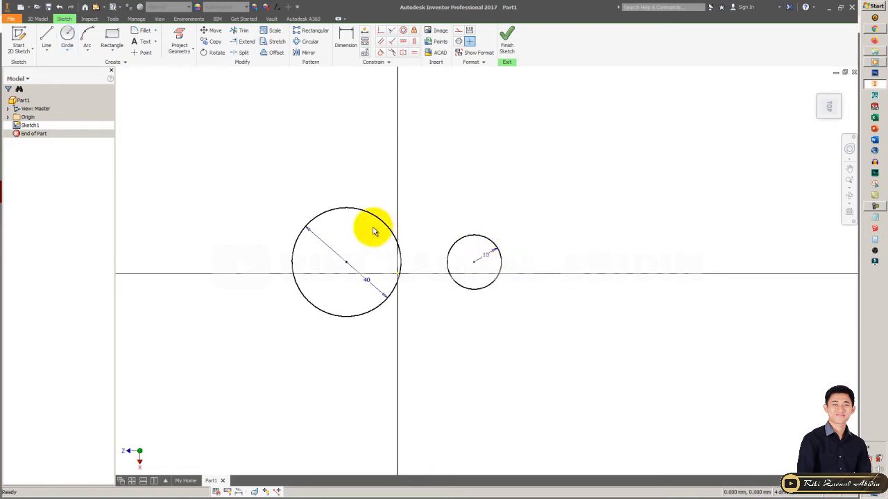
Sketch a closed triangle with a horizontal base from three connected lines, below and left of the two circles
mouse_move(406, 268)
middle_down()
mouse_move(615, 172)
mouse_move(618, 196)
middle_up()
click(67, 49)
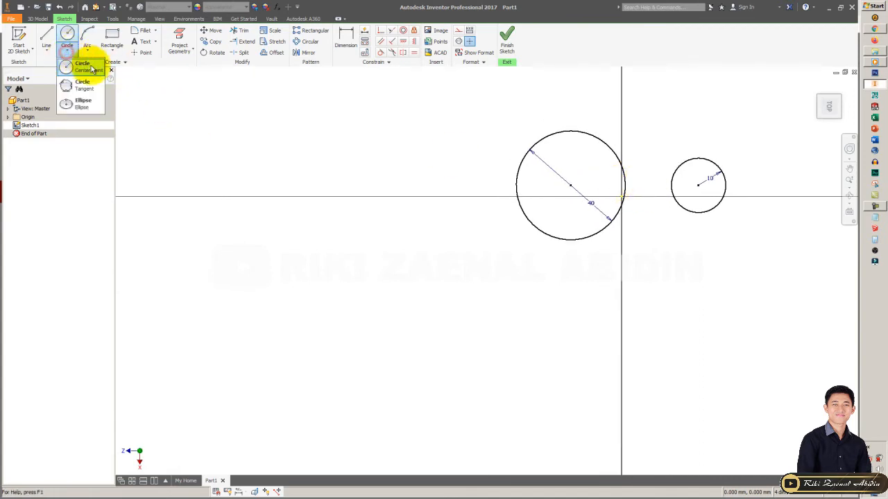
click(192, 255)
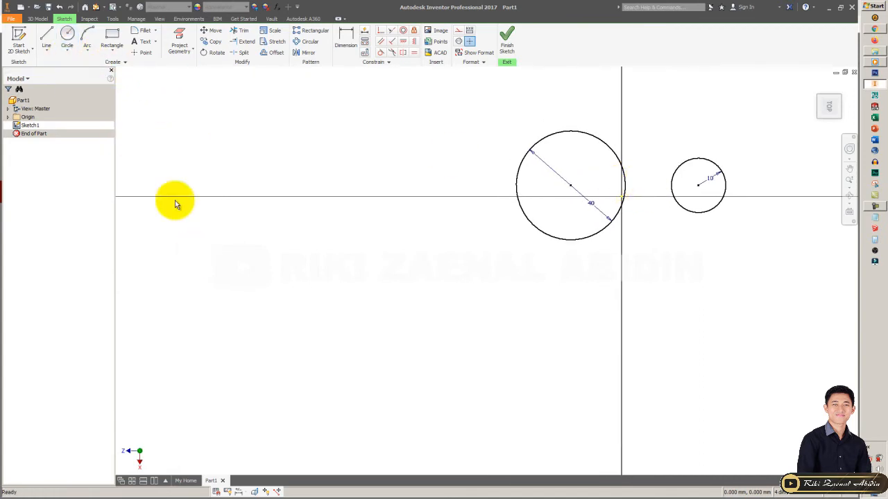
click(45, 47)
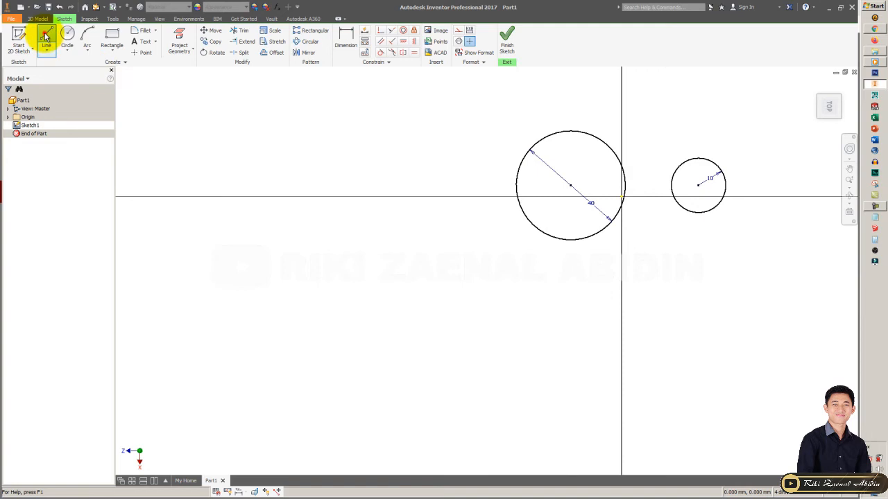
click(190, 368)
click(285, 224)
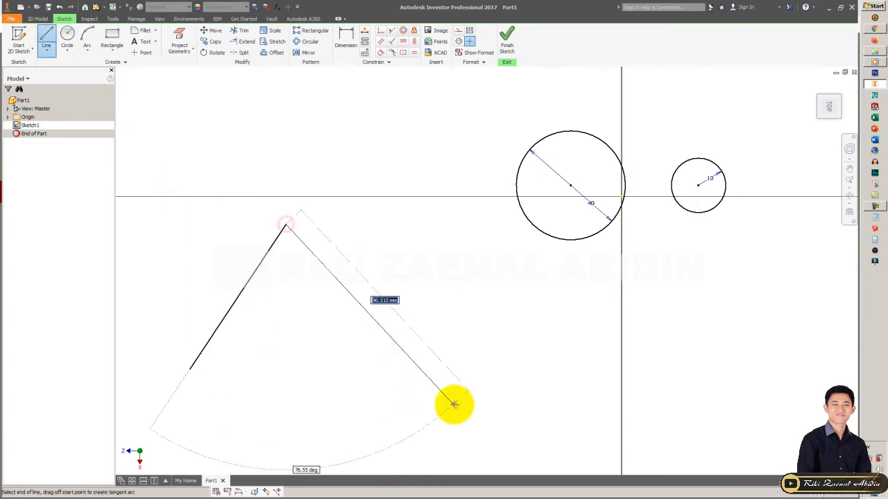
click(429, 370)
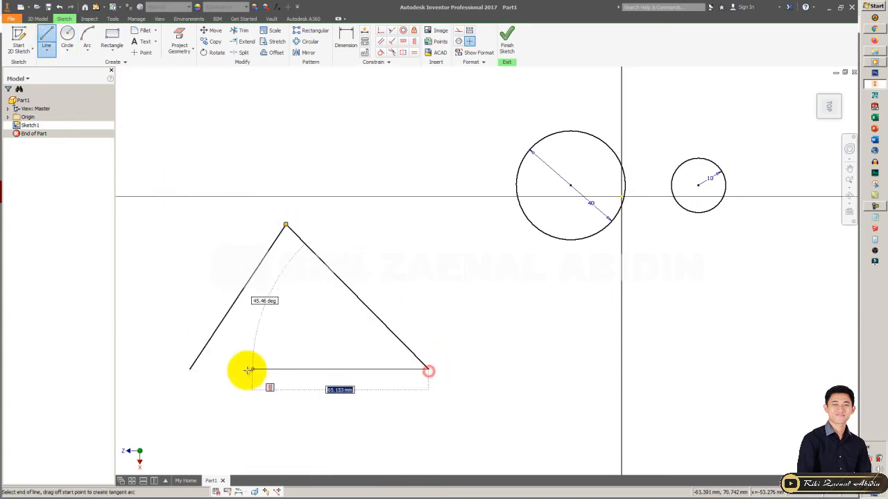
click(190, 368)
key(Escape)
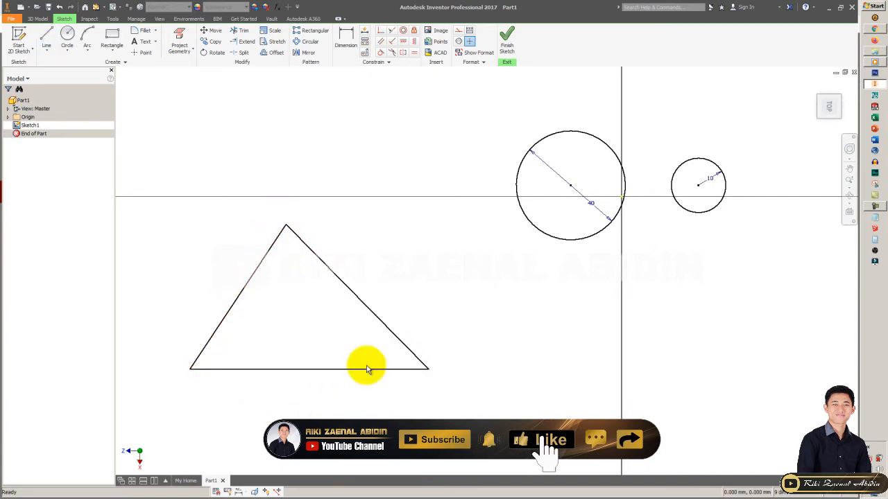
Inscribe a tangent circle in the triangle, touching all three of its sides
click(67, 50)
click(84, 84)
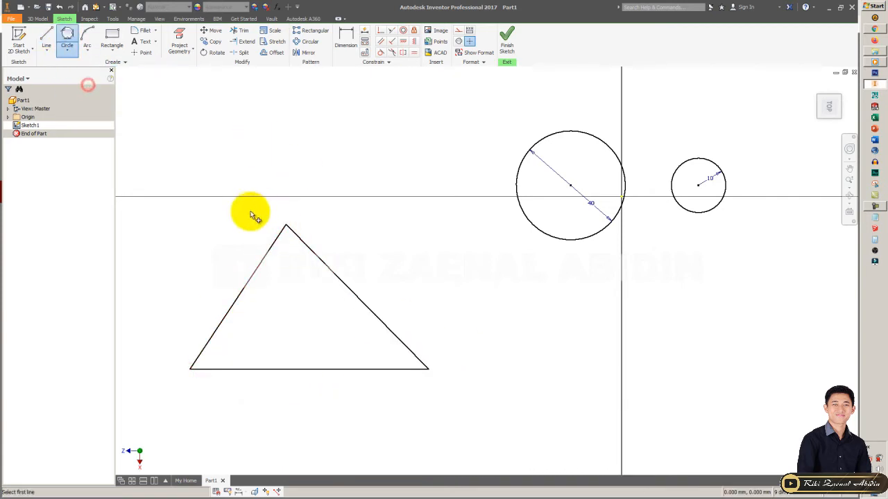
click(263, 258)
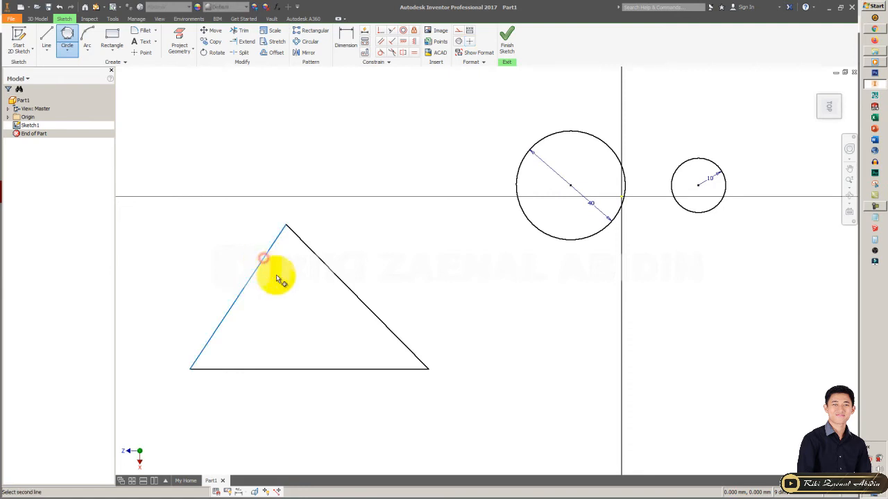
click(355, 295)
click(341, 371)
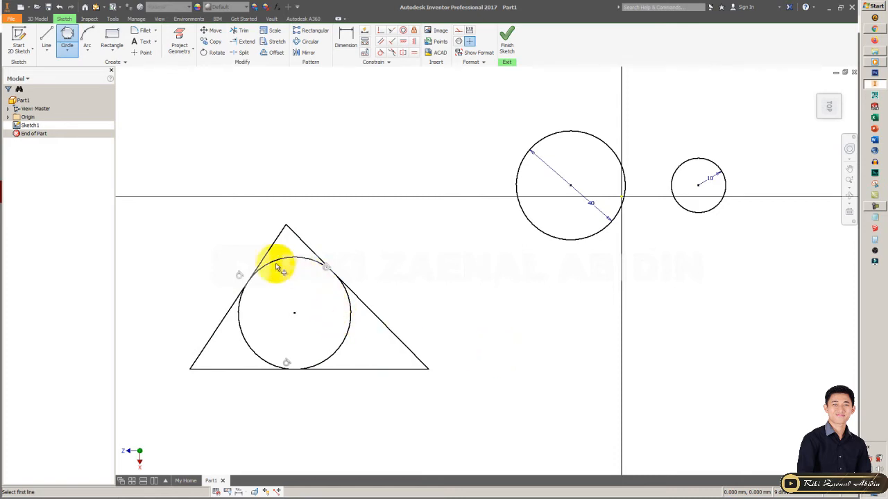
scroll(252, 293, down, 5)
scroll(247, 288, up, 10)
key(Escape)
Sketch three separate slanted lines left of the triangle, spaced around an empty area: one above, one below and one at its left
middle_drag(253, 290, 460, 274)
scroll(479, 264, up, 1)
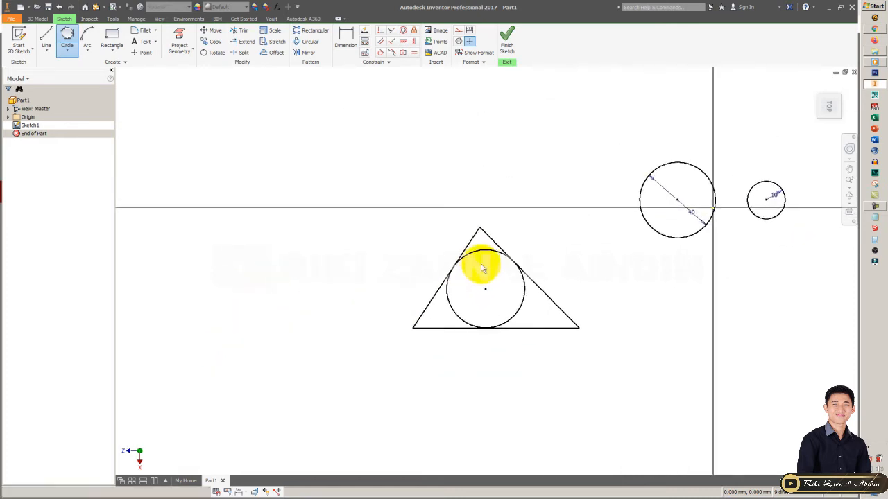
scroll(479, 264, down, 3)
click(47, 38)
scroll(216, 208, up, 2)
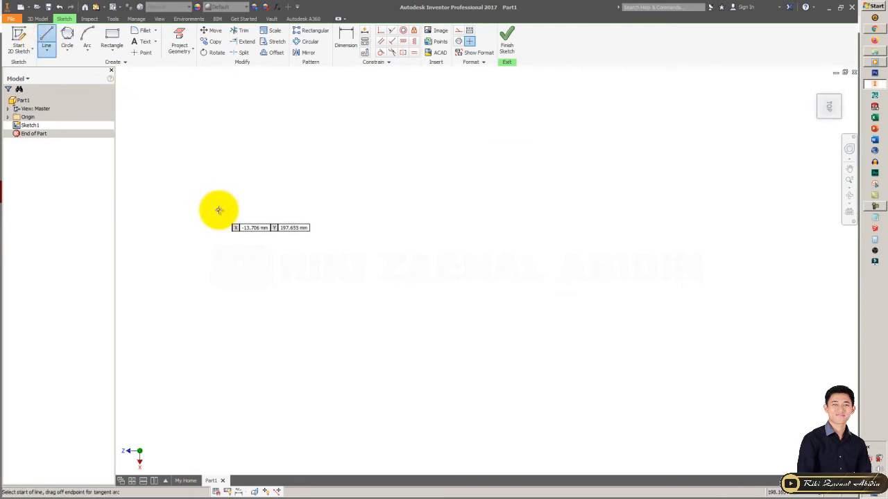
scroll(370, 229, up, 2)
click(271, 231)
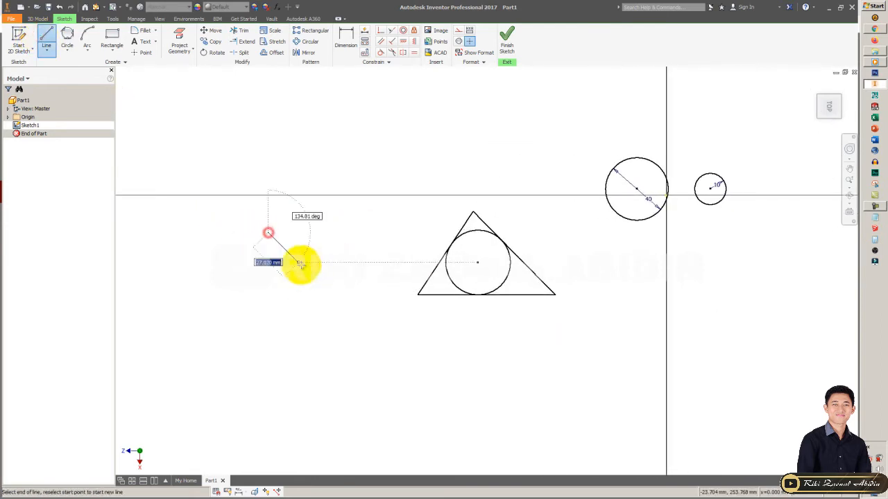
click(325, 279)
click(46, 38)
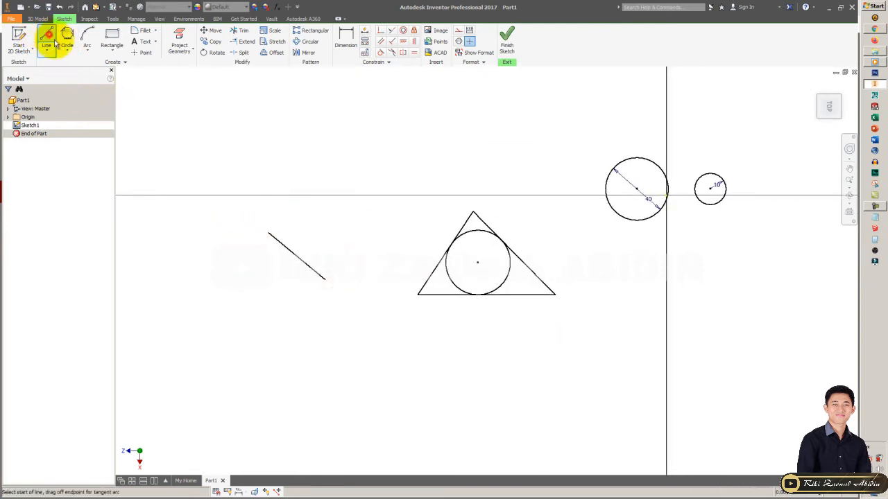
click(364, 390)
click(317, 446)
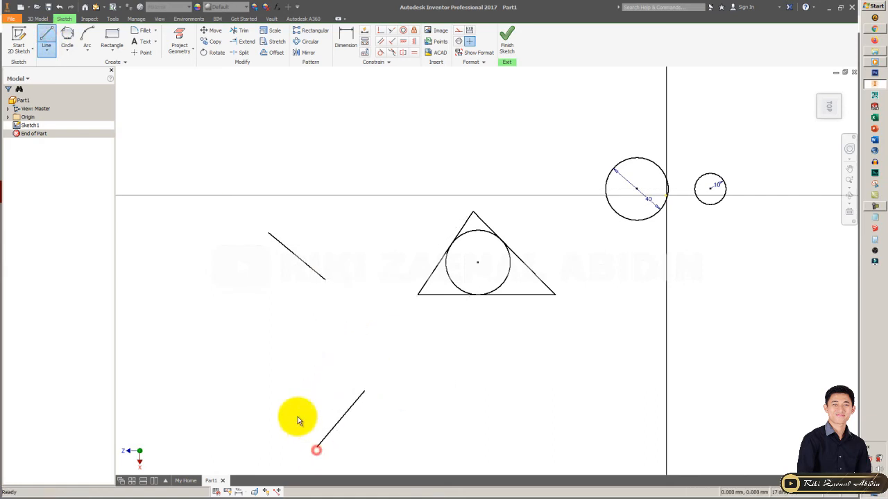
click(47, 35)
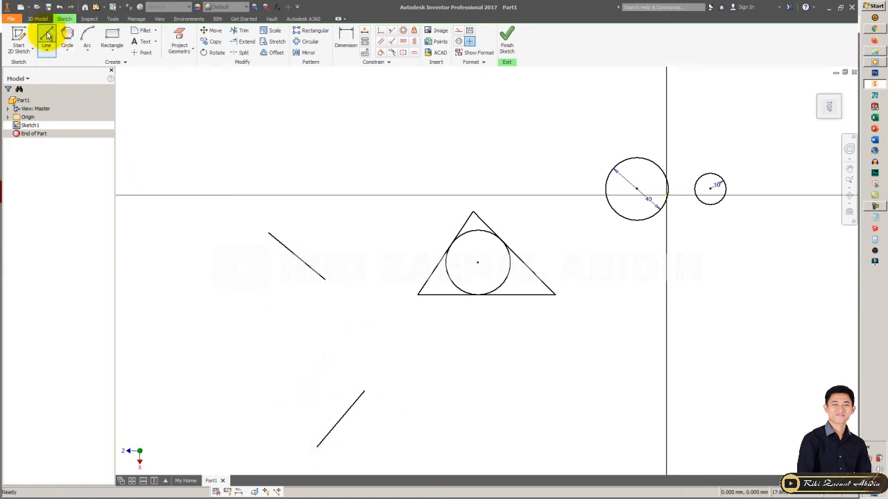
click(157, 307)
click(179, 378)
key(Escape)
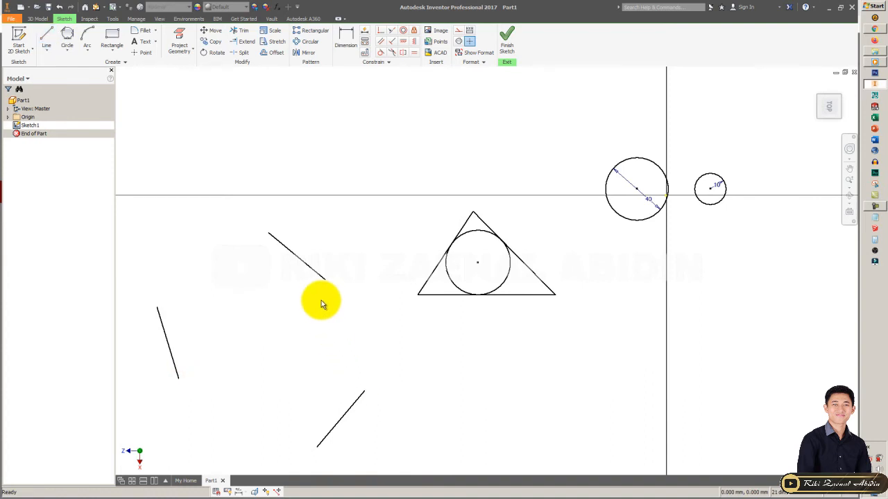
Draw a tangent circle touching the three separate slanted lines
click(67, 49)
click(83, 82)
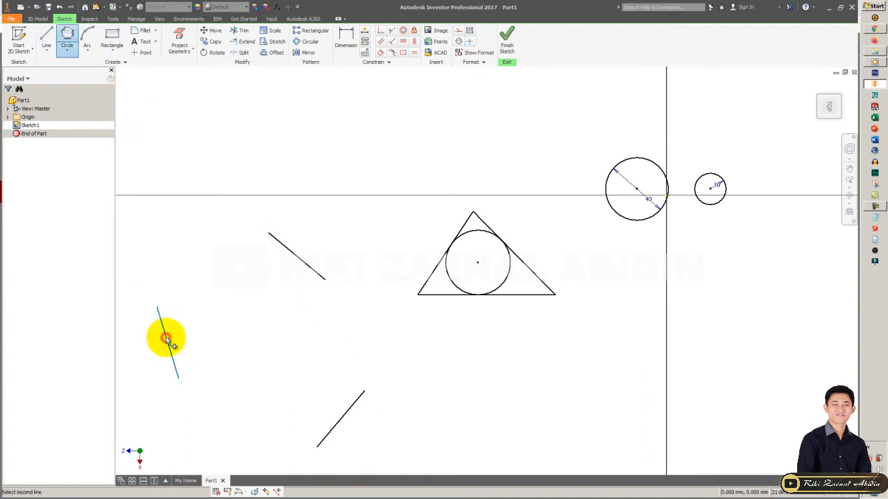
click(311, 269)
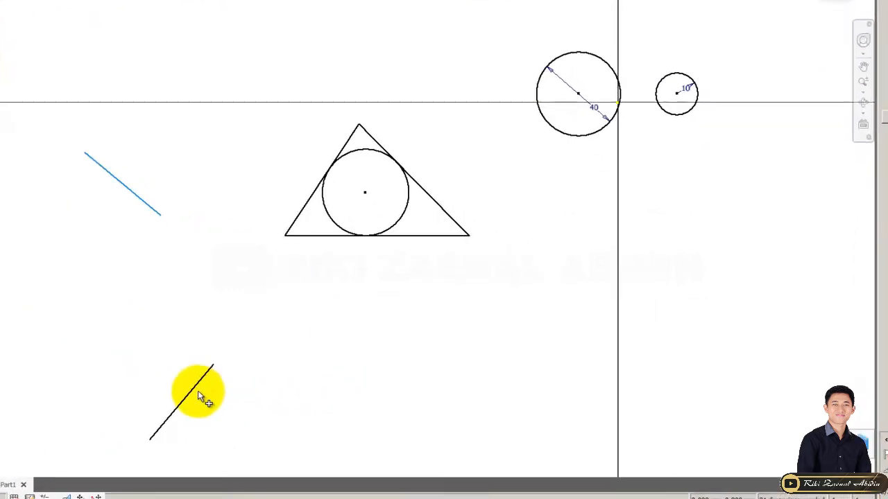
click(198, 395)
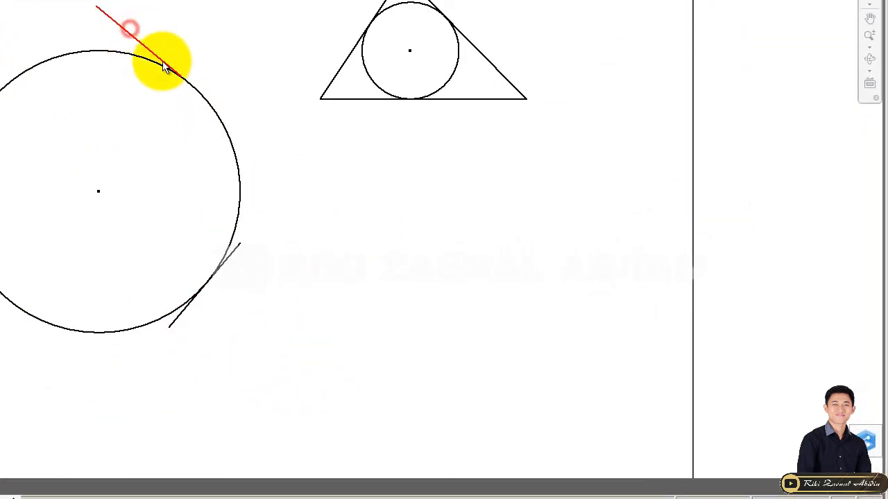
Reposition the upper slanted line away from the large circle and back against it several times to test its tangency
click(183, 77)
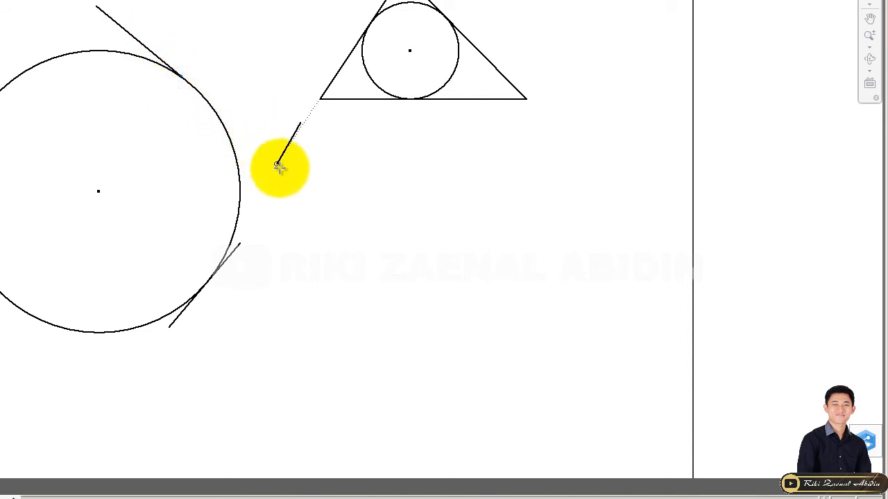
drag(211, 75, 204, 71)
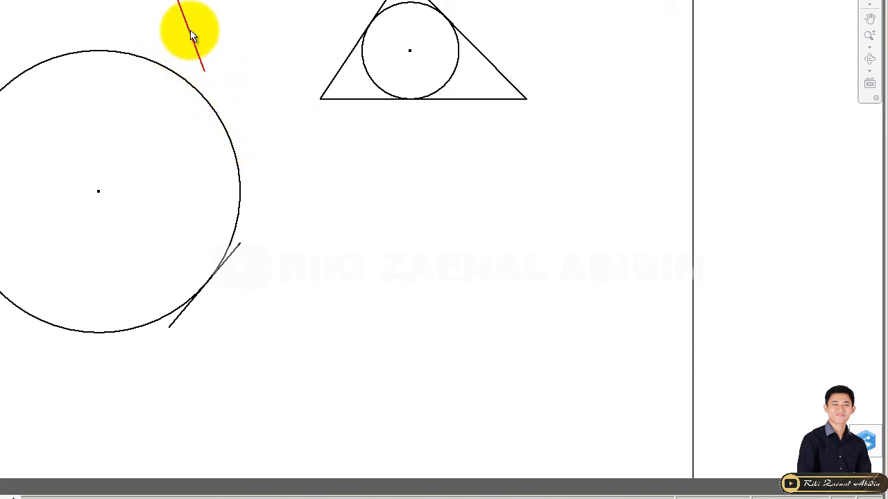
drag(141, 43, 478, 313)
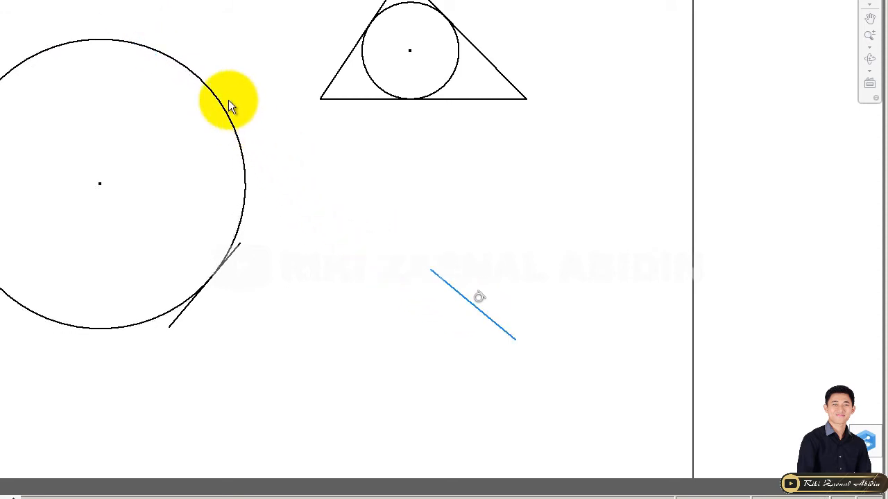
drag(459, 297, 159, 65)
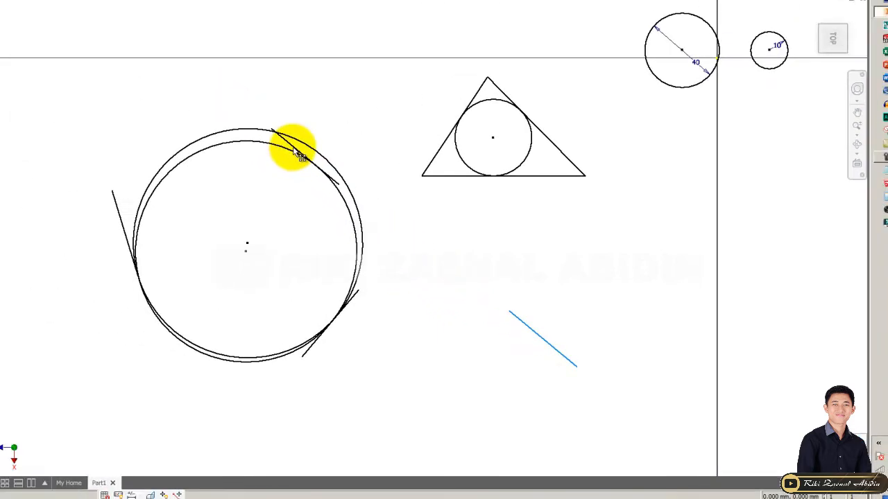
drag(292, 148, 297, 152)
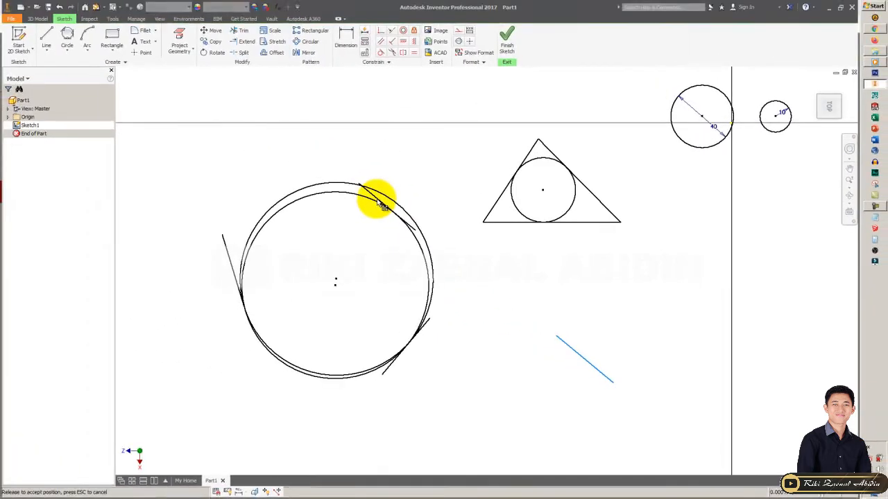
drag(380, 204, 453, 259)
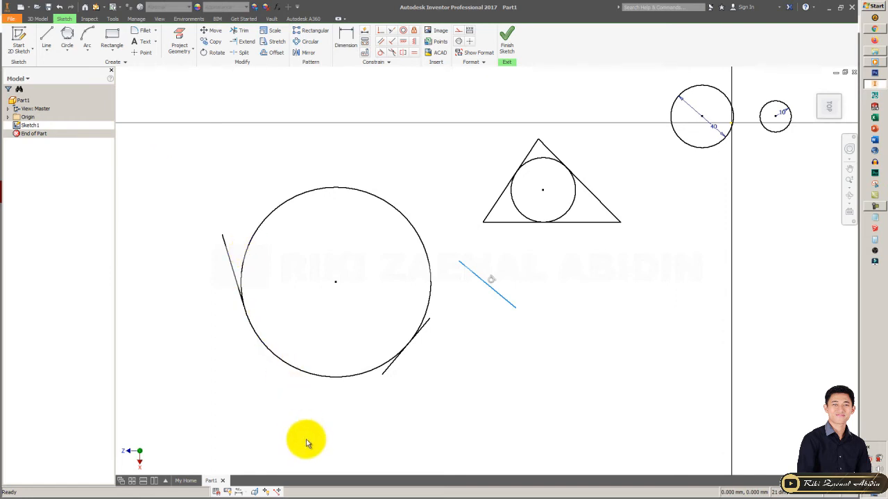
drag(487, 284, 385, 209)
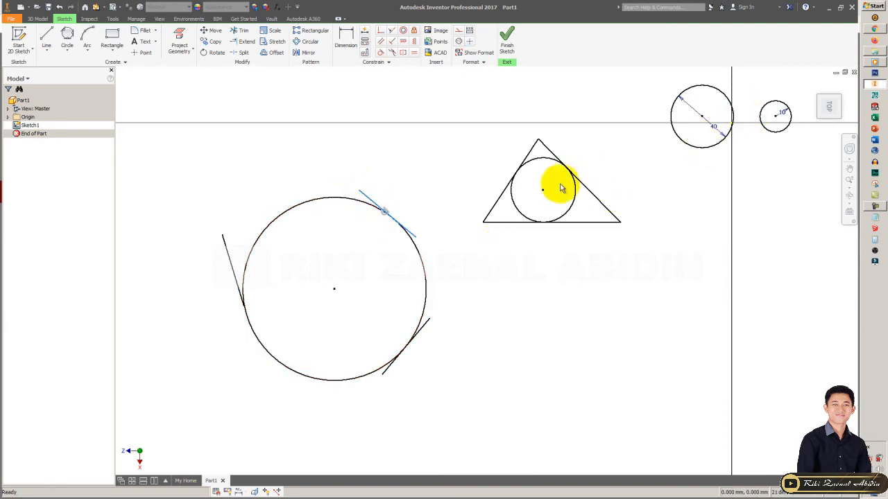
click(511, 194)
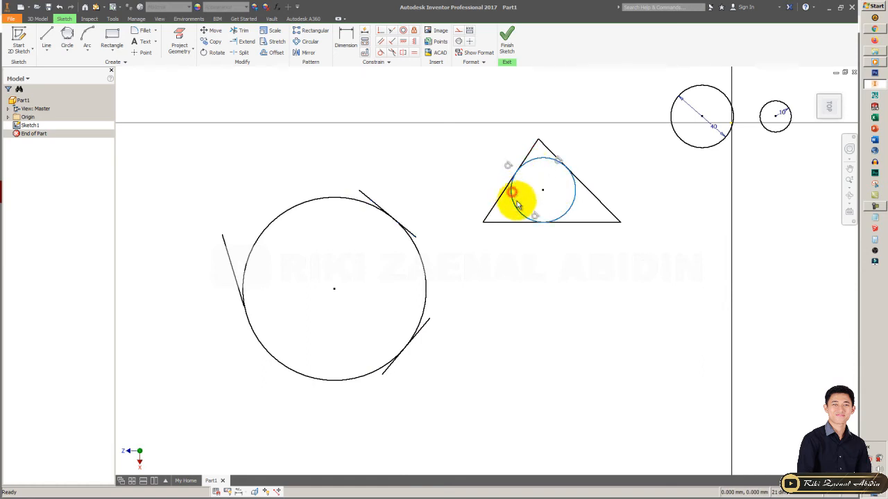
click(66, 49)
click(87, 106)
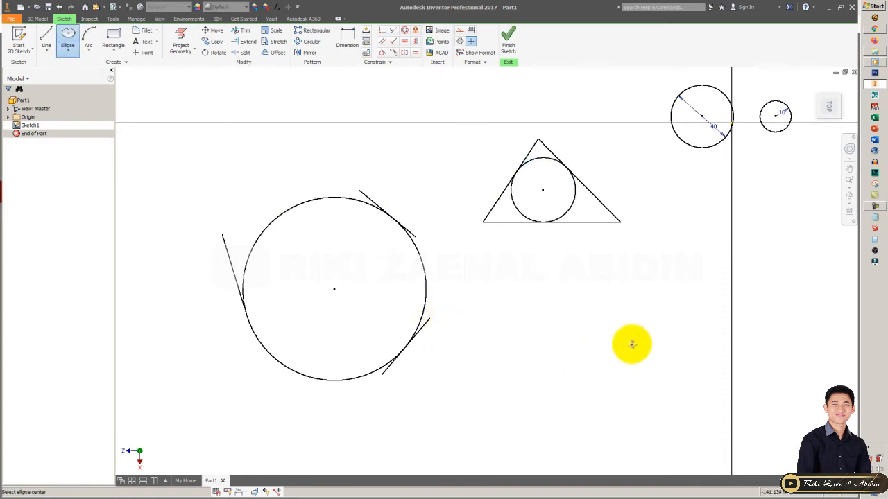
click(638, 339)
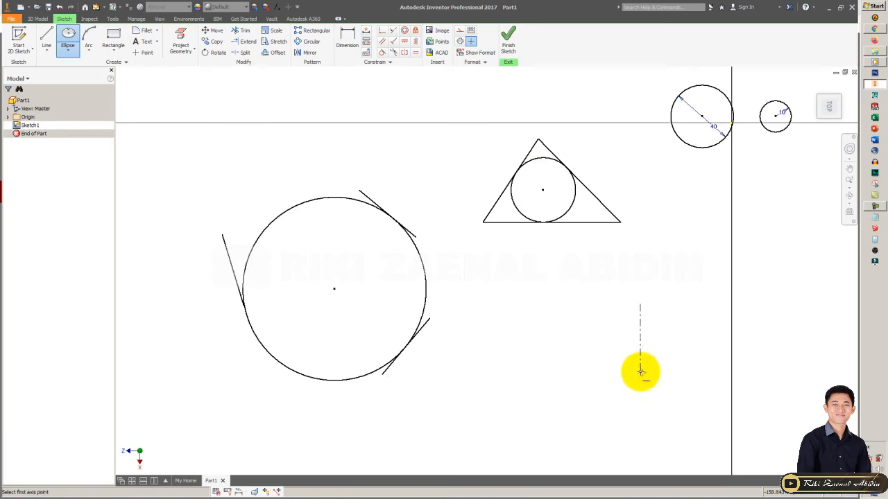
click(640, 372)
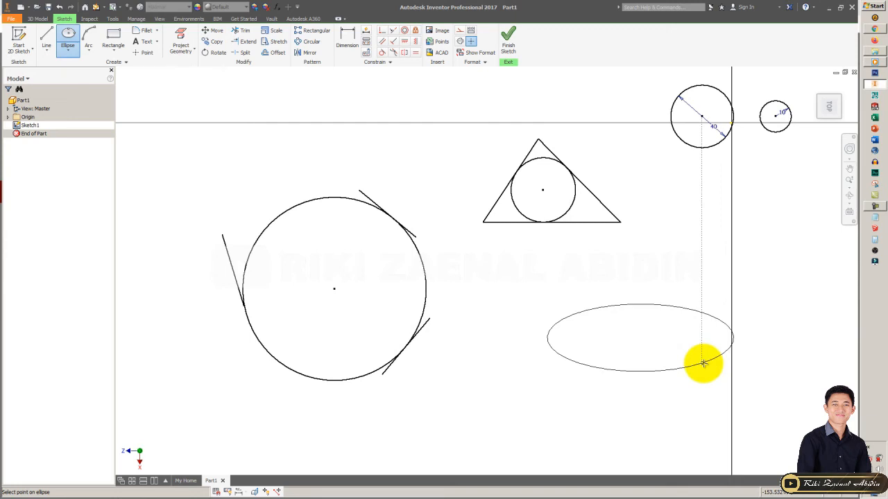
key(Escape)
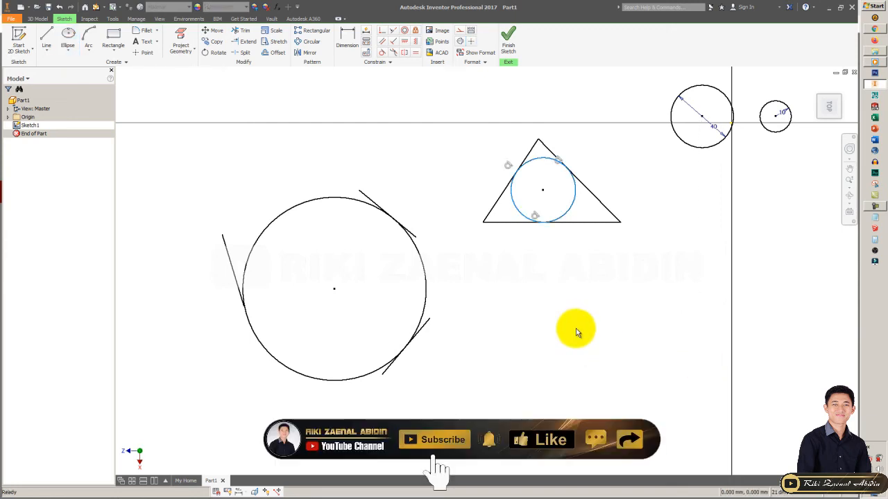
Sketch a horizontal ellipse below and right of the triangle, with semi-axes about 118 mm and 27 mm
middle_drag(574, 331, 398, 223)
click(67, 38)
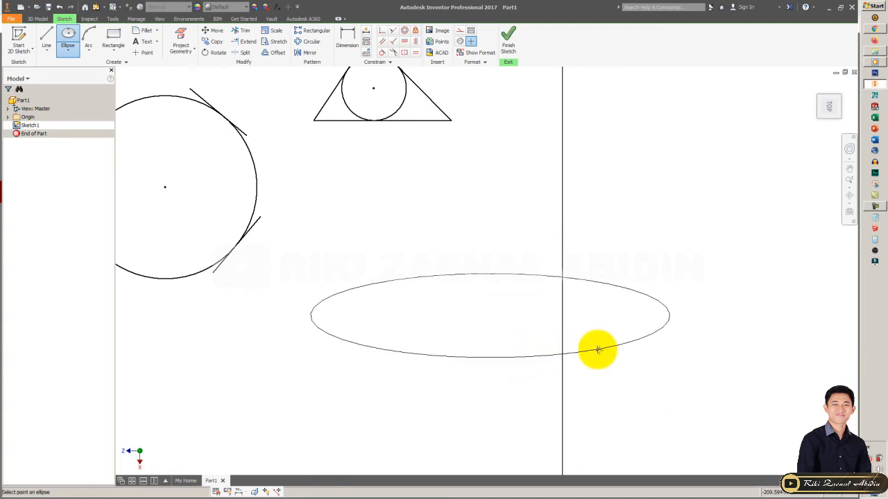
click(603, 348)
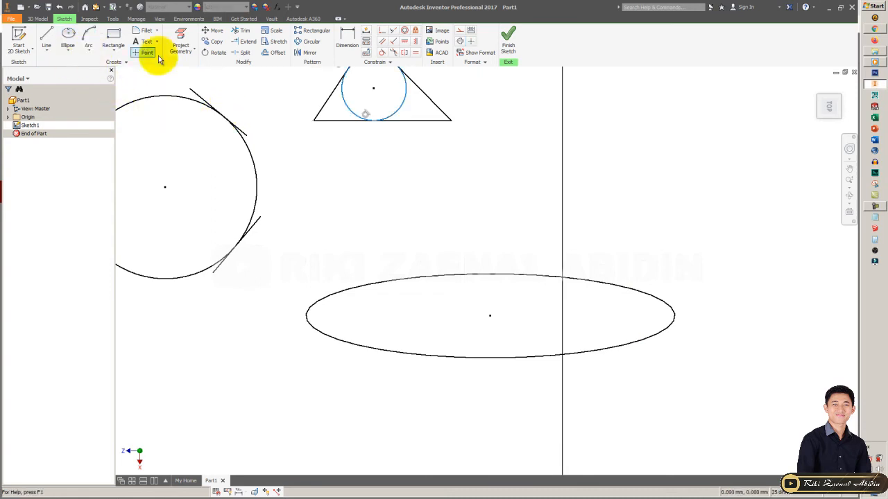
Dimension the ellipse's horizontal semi-axis below the ellipse and set it to 100 mm
click(347, 38)
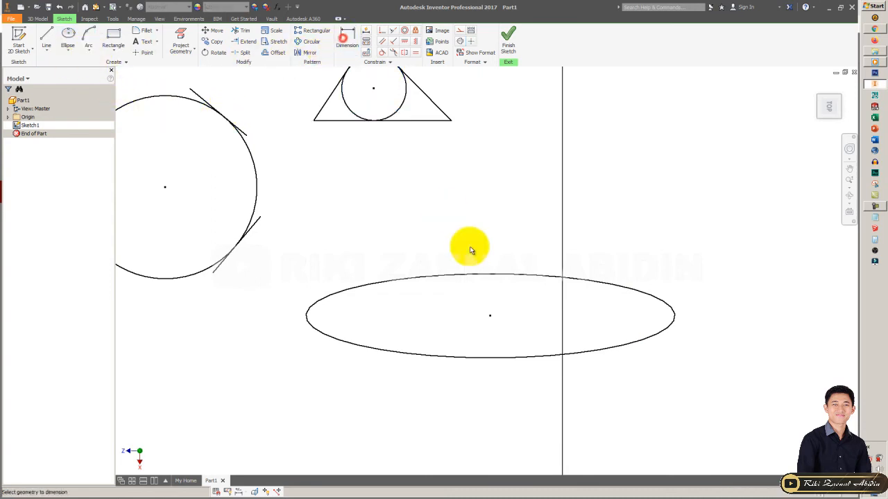
click(512, 357)
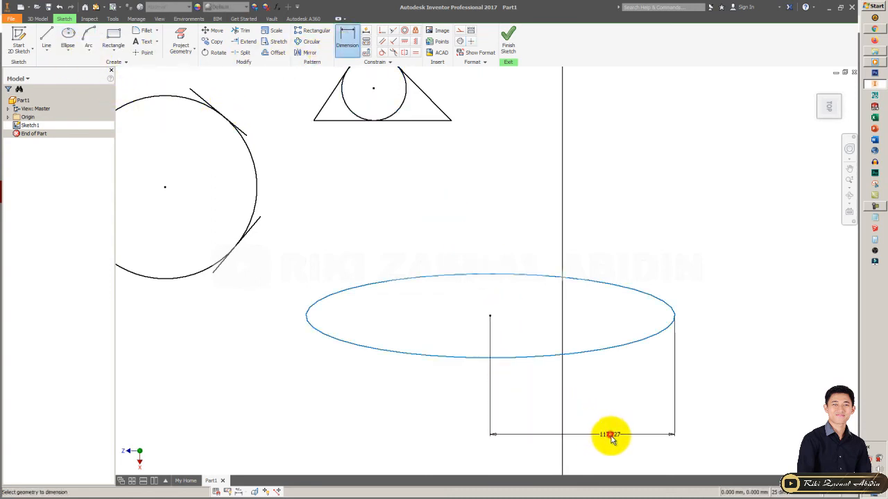
click(610, 438)
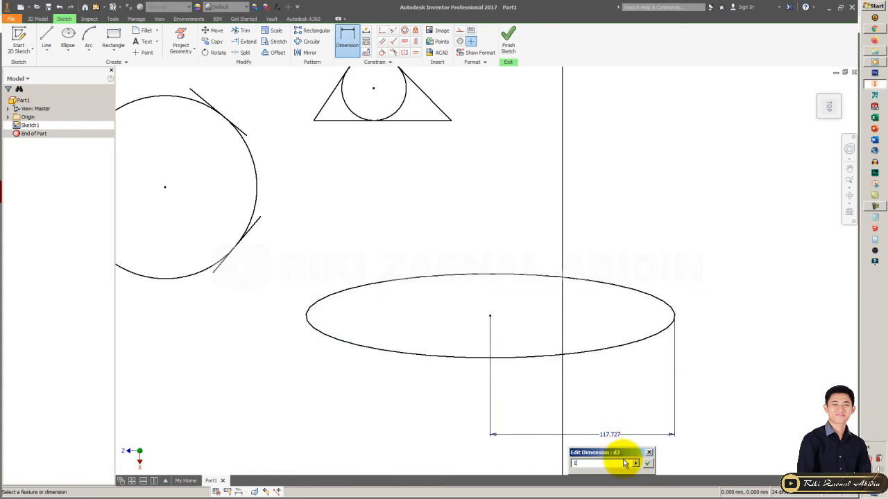
text(100)
key(Return)
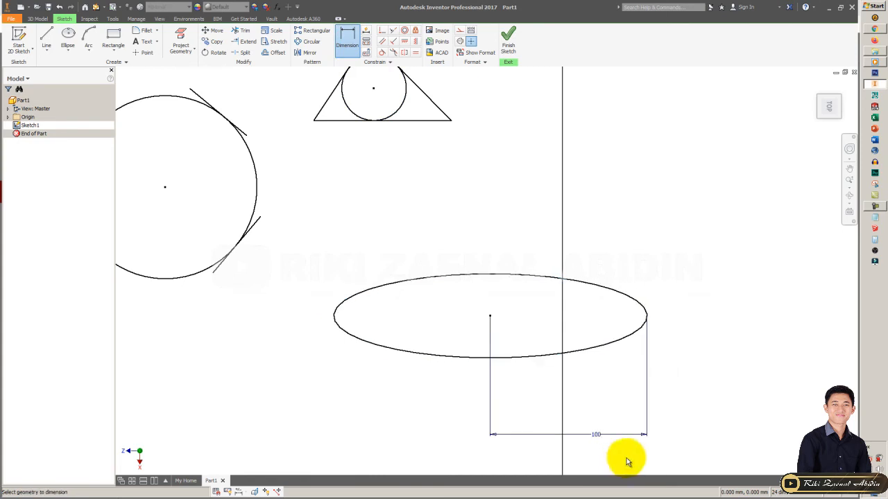
Dimension the ellipse's vertical semi-axis beside the ellipse, set it to 25 mm, and leave the Dimension command
click(604, 345)
click(753, 305)
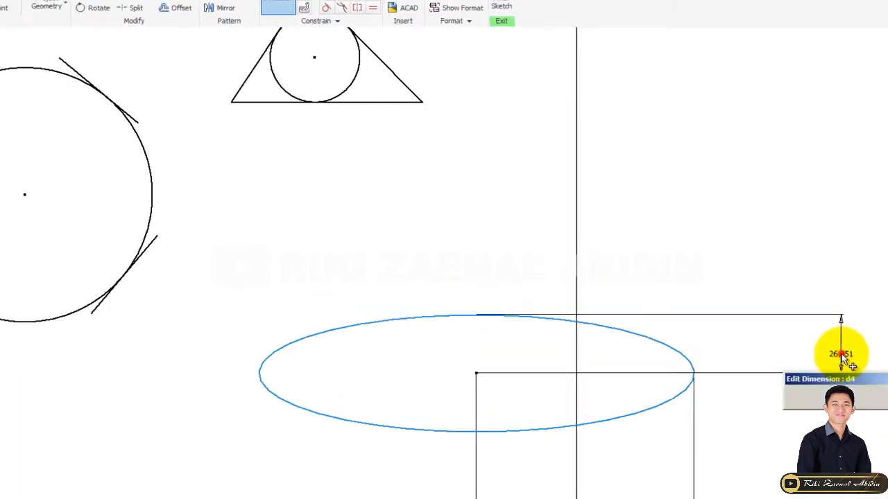
text(25)
key(Return)
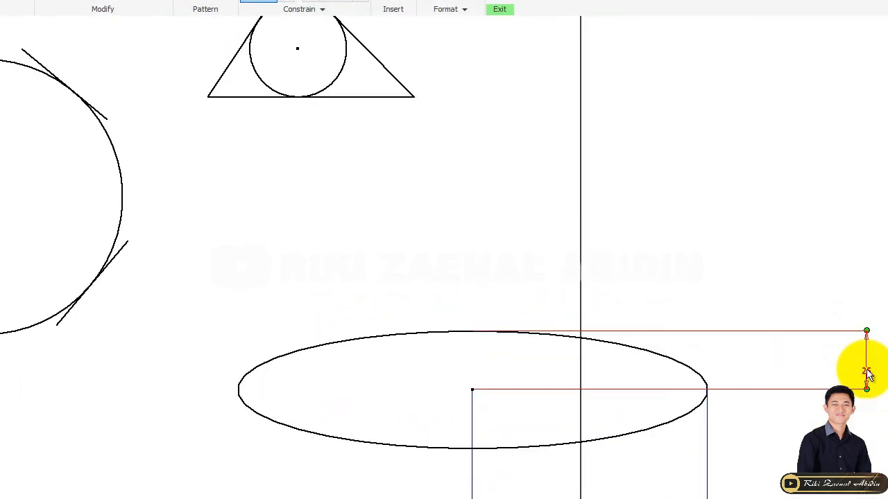
scroll(705, 364, down, 5)
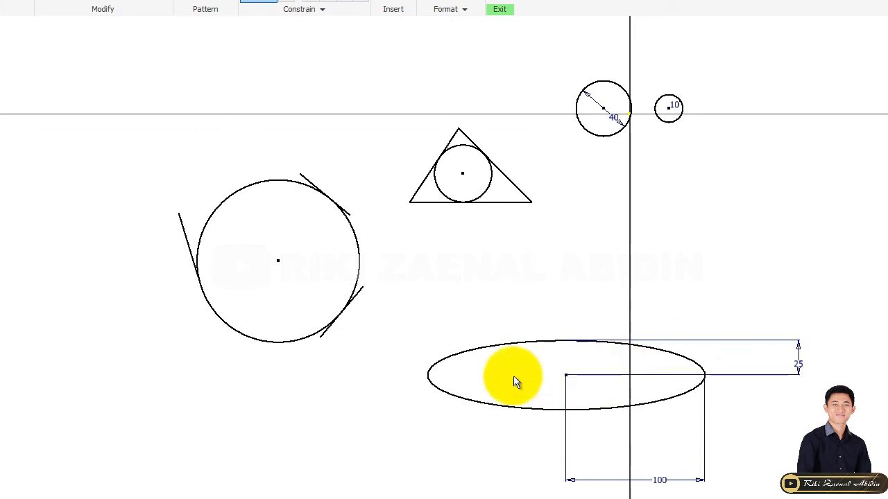
middle_drag(513, 381, 612, 424)
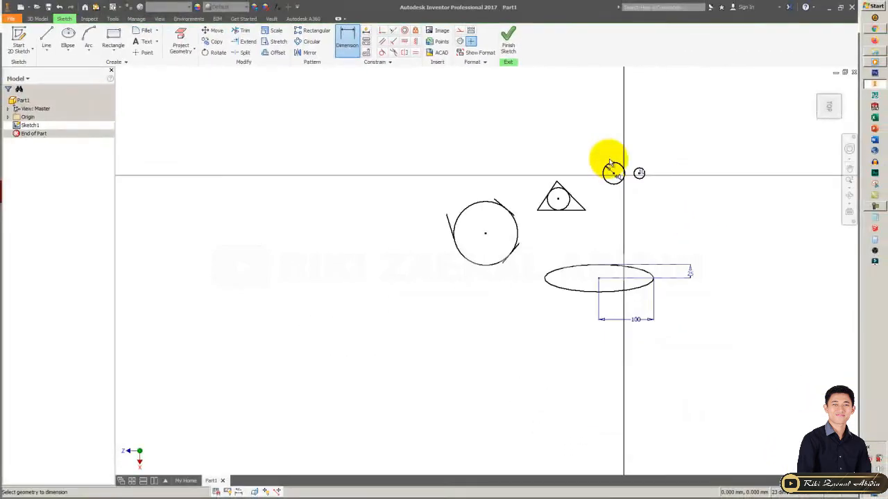
scroll(624, 173, up, 4)
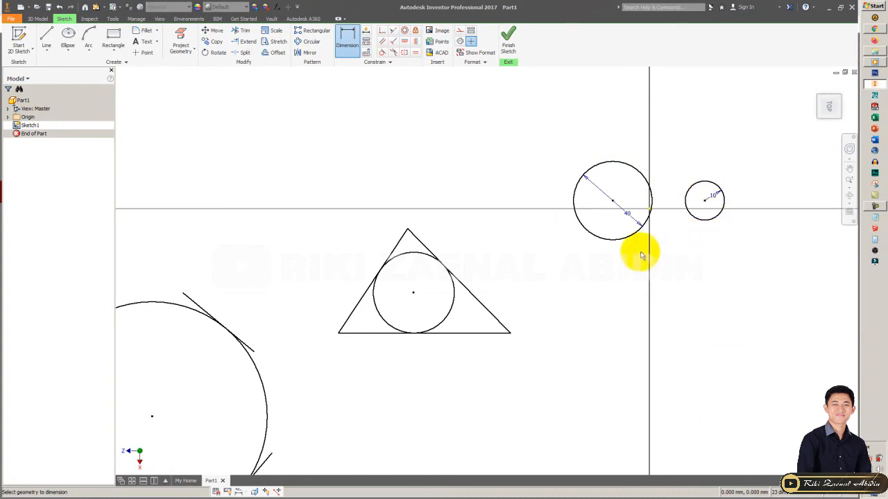
key(Escape)
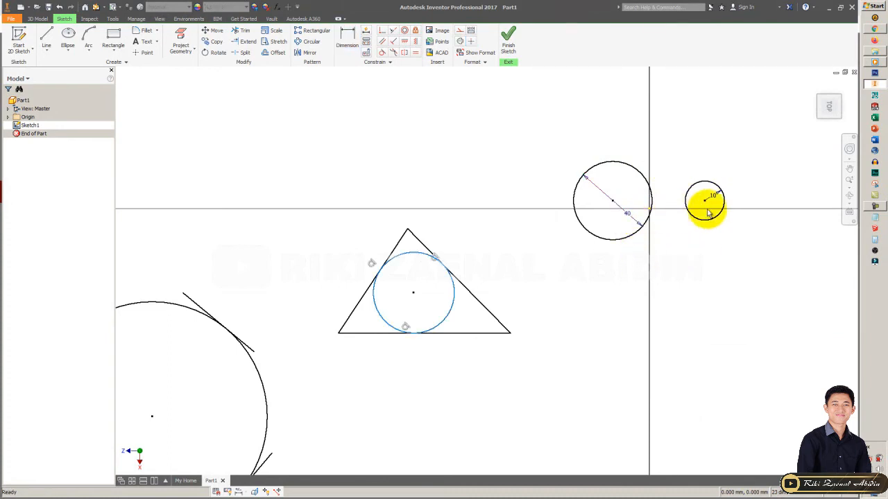
Lengthen the upper slanted line beside the large circle by extending its lower endpoint down and to the right
middle_drag(534, 278, 594, 233)
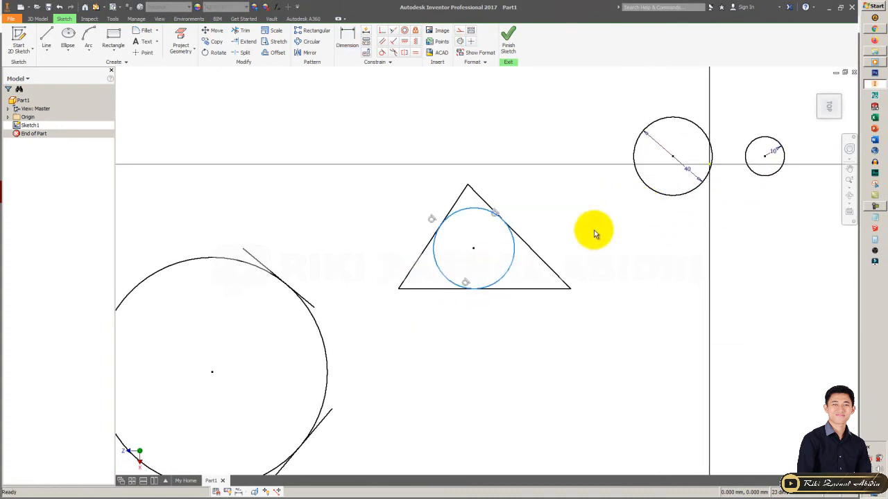
click(595, 233)
scroll(472, 271, down, 3)
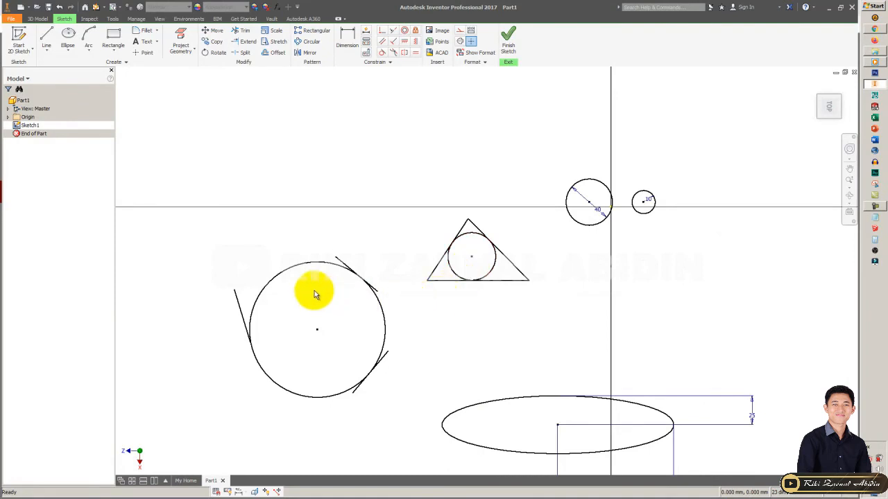
click(340, 262)
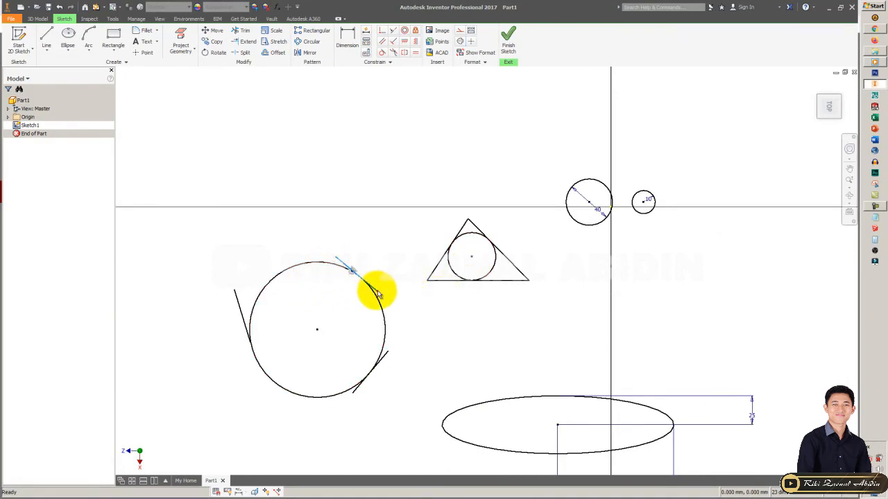
drag(378, 290, 399, 308)
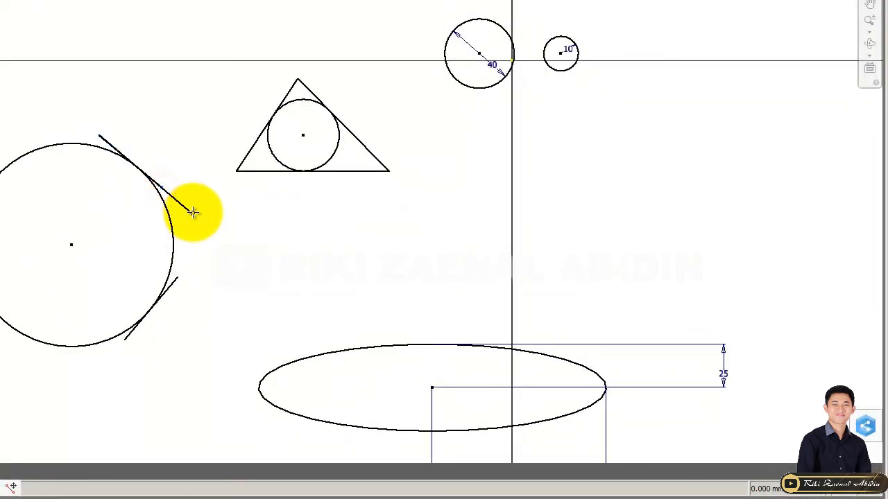
drag(192, 212, 195, 214)
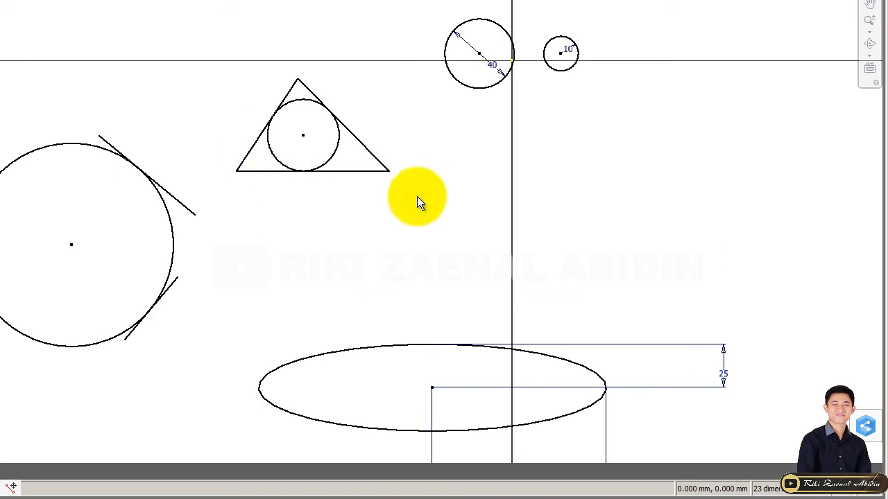
click(184, 206)
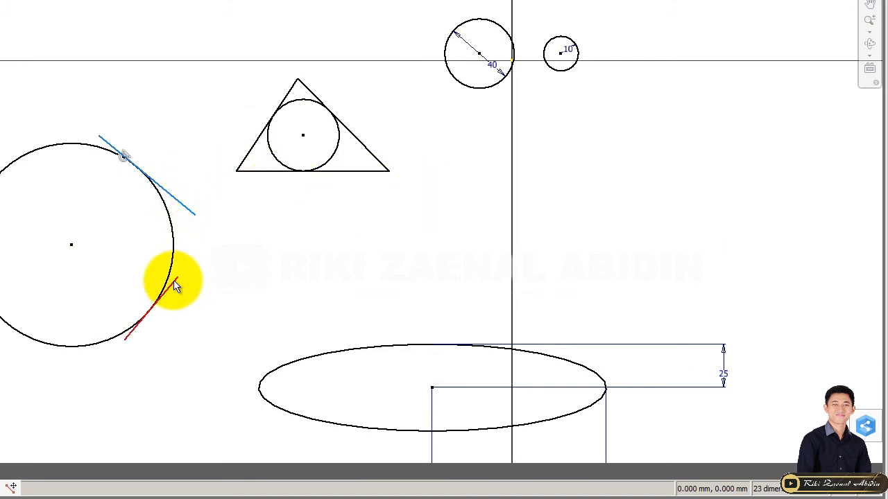
click(174, 280)
middle_drag(410, 299, 374, 140)
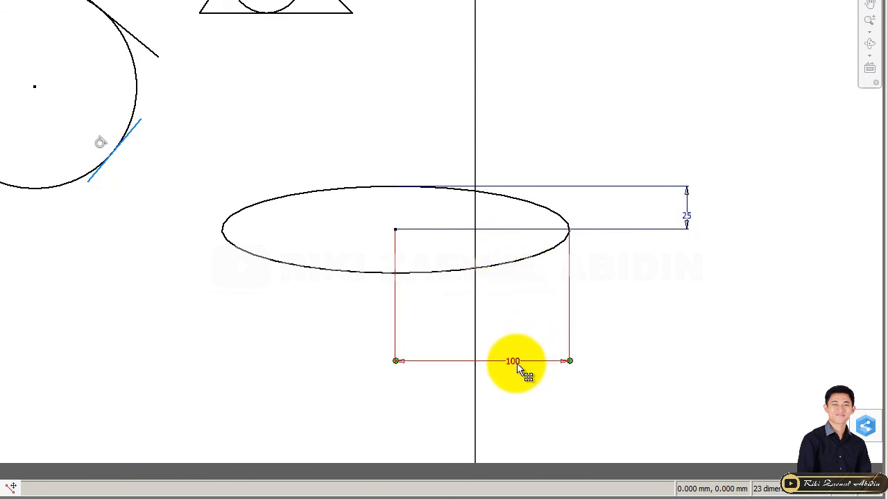
click(404, 124)
middle_drag(377, 151, 380, 176)
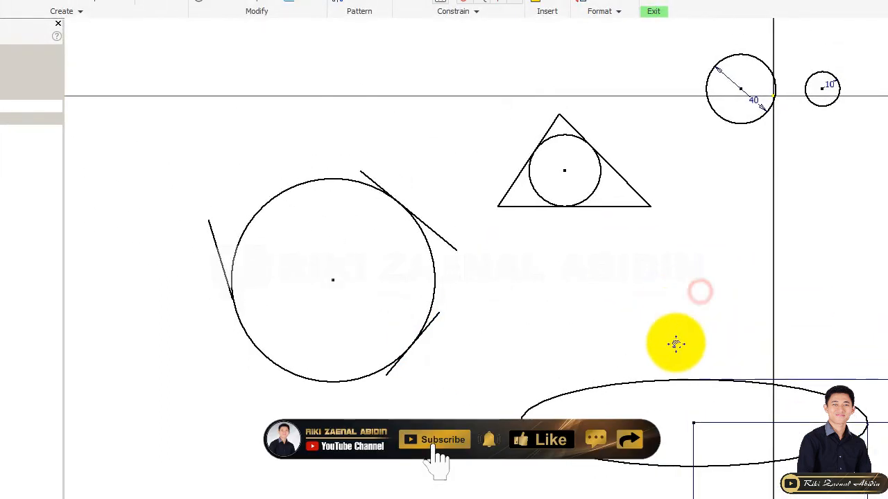
middle_drag(677, 344, 673, 357)
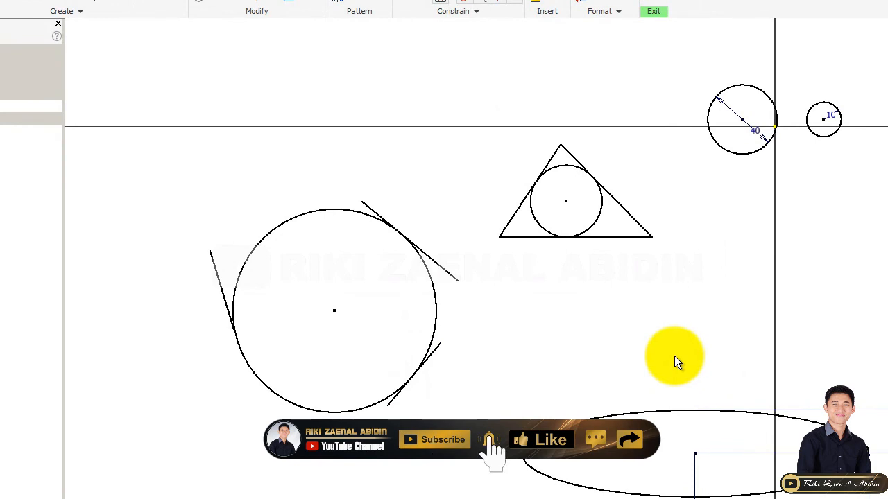
click(2, 4)
click(9, 11)
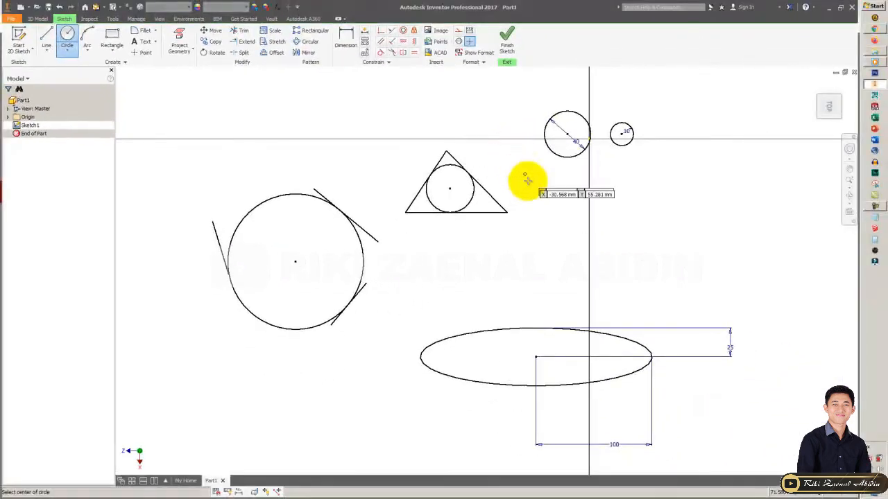
key(Escape)
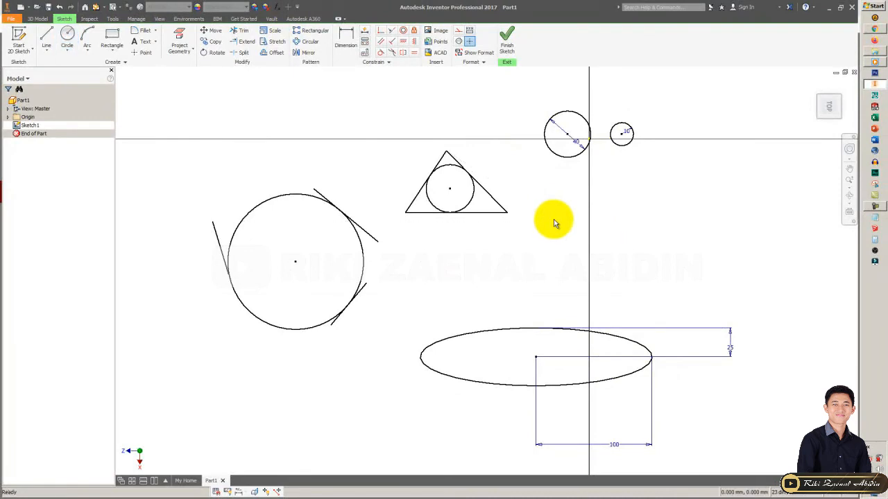